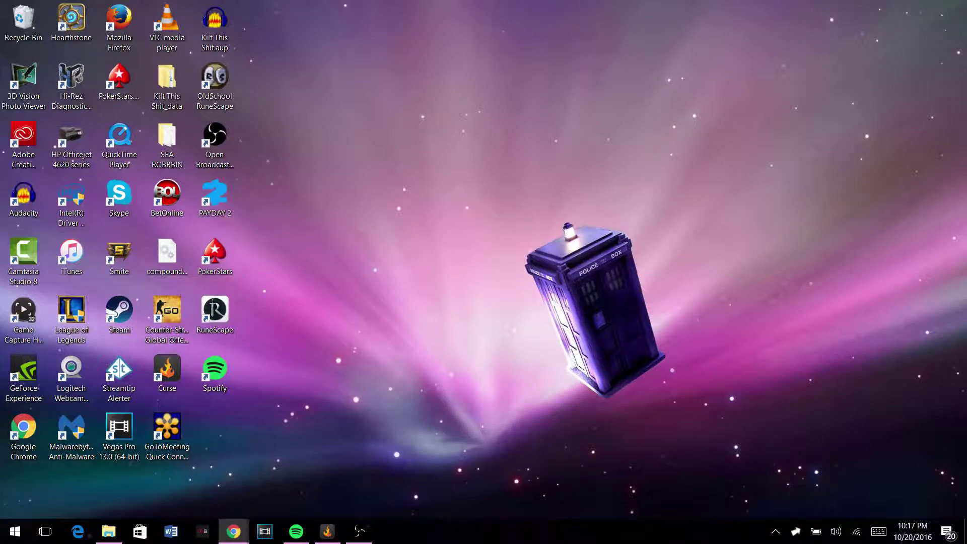
- Open Start search to launch regedit and reach Policies\Microsoft\Windows
{"action": "key", "text": "super"}
{"action": "type", "text": "reg"}
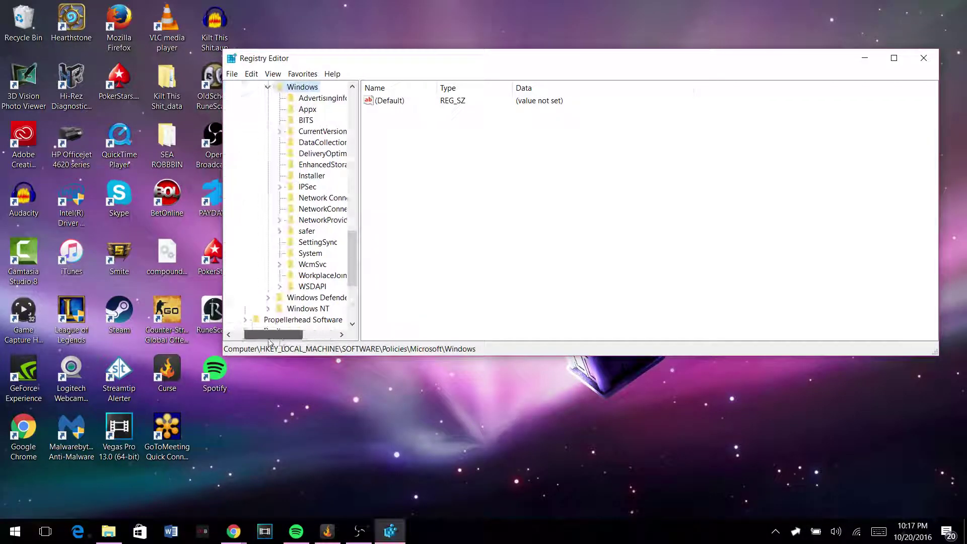
{"action": "left_click_drag", "start_coordinate": [323, 334], "coordinate": [284, 334]}
{"action": "left_click_drag", "start_coordinate": [352, 242], "coordinate": [340, 191]}
{"action": "scroll", "coordinate": [340, 189], "scroll_direction": "up", "scroll_amount": 5}
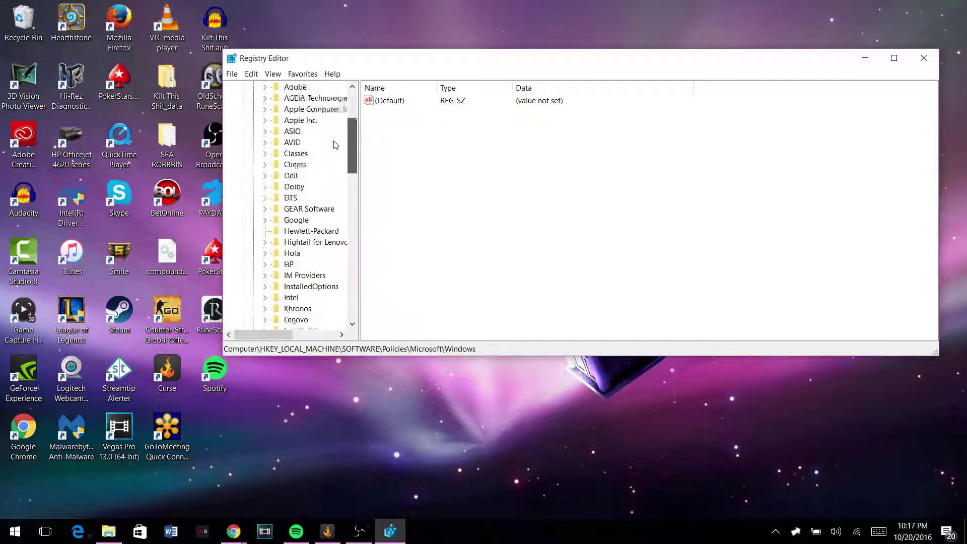
{"action": "scroll", "coordinate": [340, 190], "scroll_direction": "up", "scroll_amount": 5}
{"action": "scroll", "coordinate": [339, 189], "scroll_direction": "up", "scroll_amount": 3}
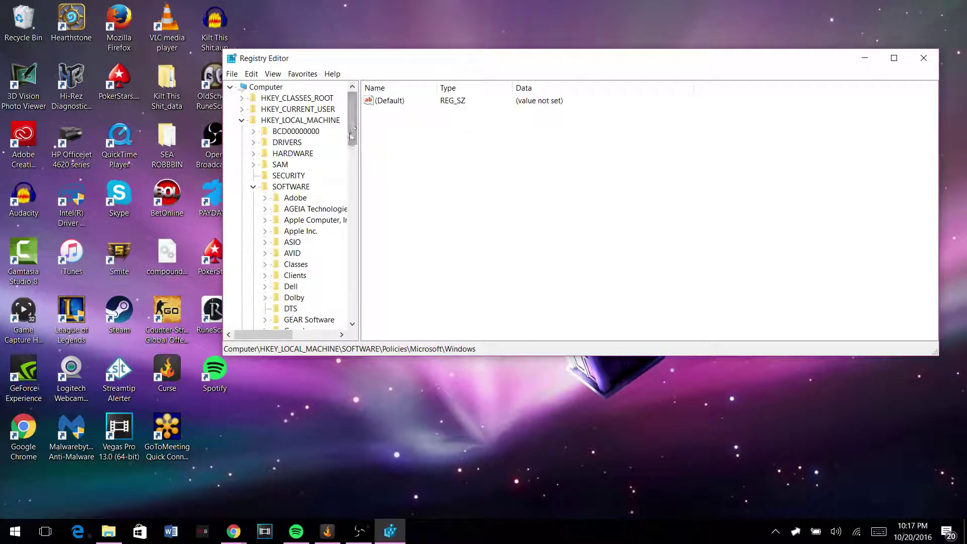
{"action": "scroll", "coordinate": [350, 132], "scroll_direction": "down", "scroll_amount": 2}
{"action": "scroll", "coordinate": [355, 182], "scroll_direction": "down", "scroll_amount": 3}
{"action": "scroll", "coordinate": [357, 189], "scroll_direction": "down", "scroll_amount": 4}
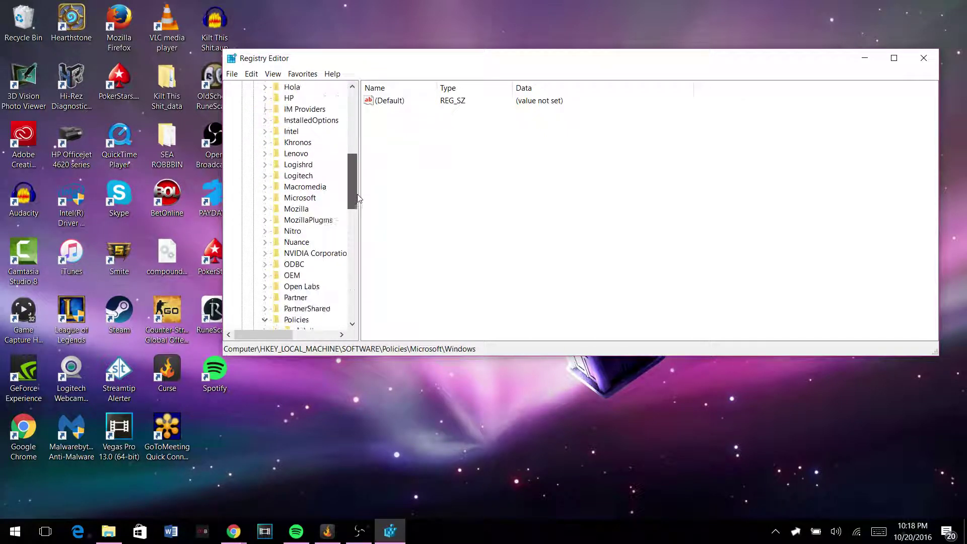
{"action": "left_click_drag", "start_coordinate": [360, 199], "coordinate": [362, 231]}
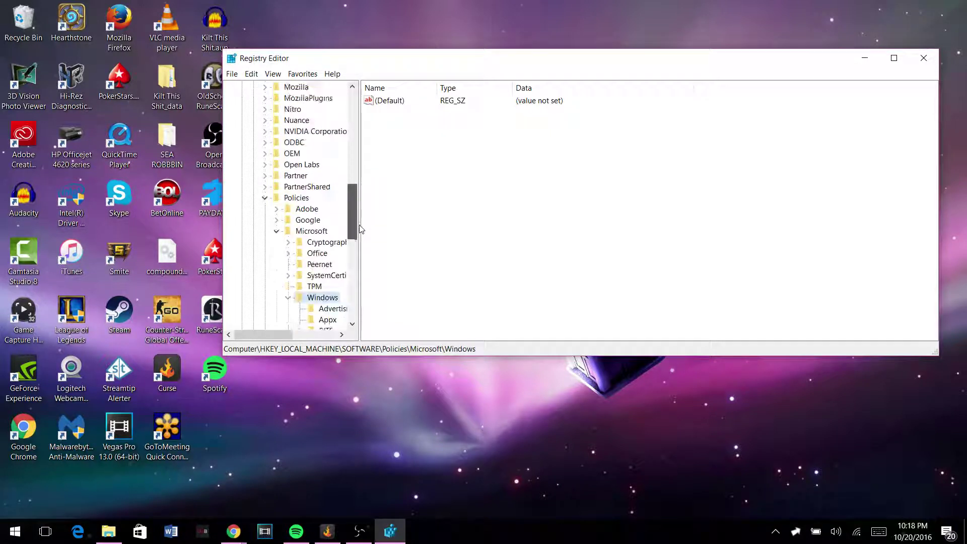
{"action": "scroll", "coordinate": [361, 231], "scroll_direction": "down", "scroll_amount": 2}
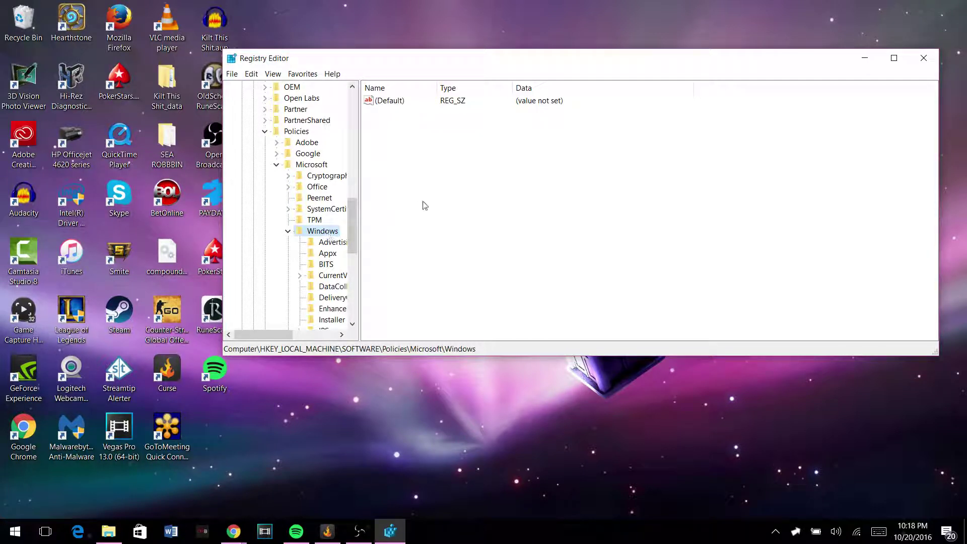
- Create a DWORD (32-bit) value named AllowCortana in the Windows policies key
{"action": "right_click", "coordinate": [445, 187]}
{"action": "left_click", "coordinate": [461, 189]}
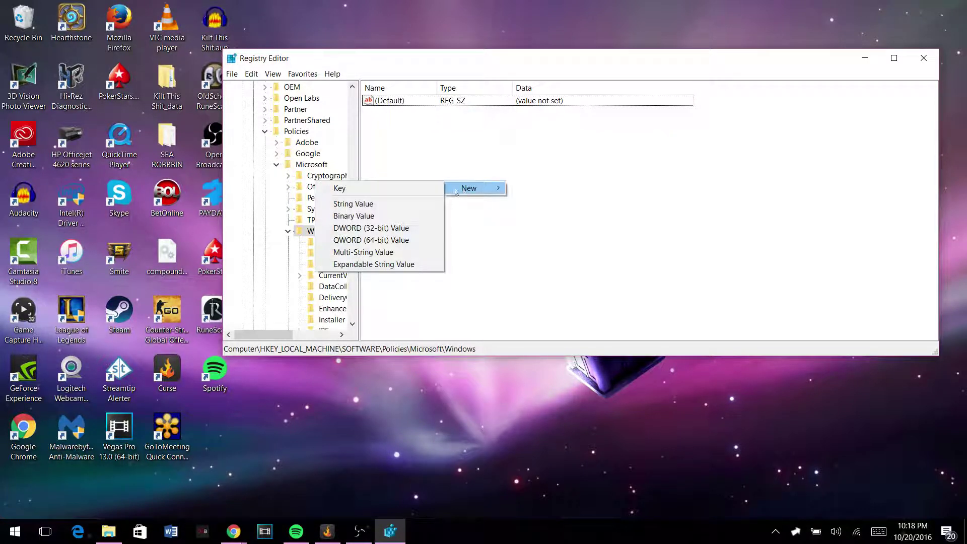
{"action": "left_click", "coordinate": [391, 234]}
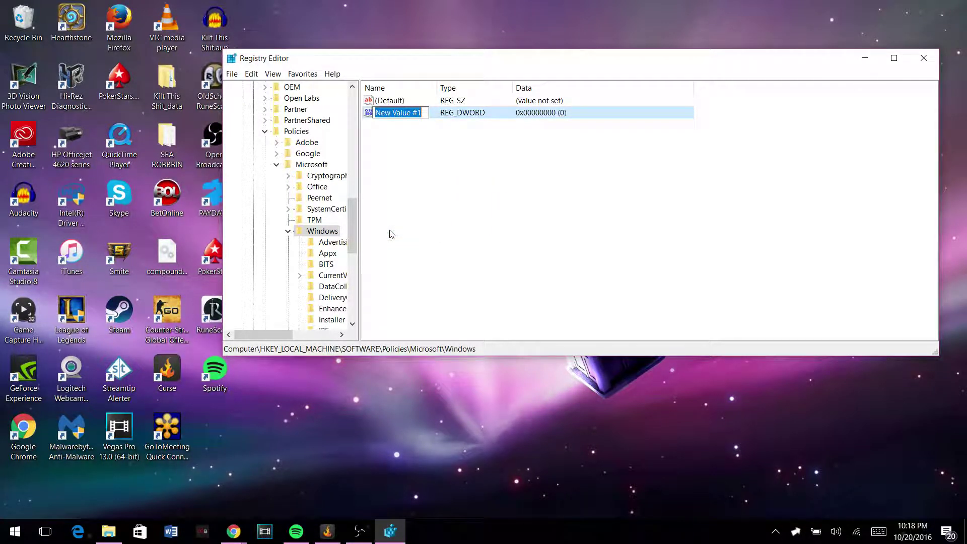
{"action": "type", "text": "A"}
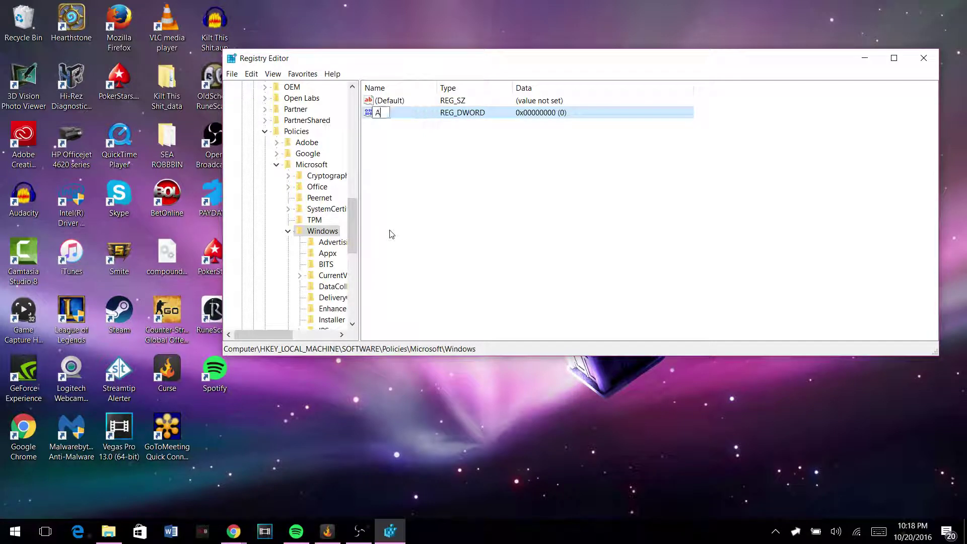
{"action": "type", "text": "llowCorta"}
{"action": "type", "text": "na"}
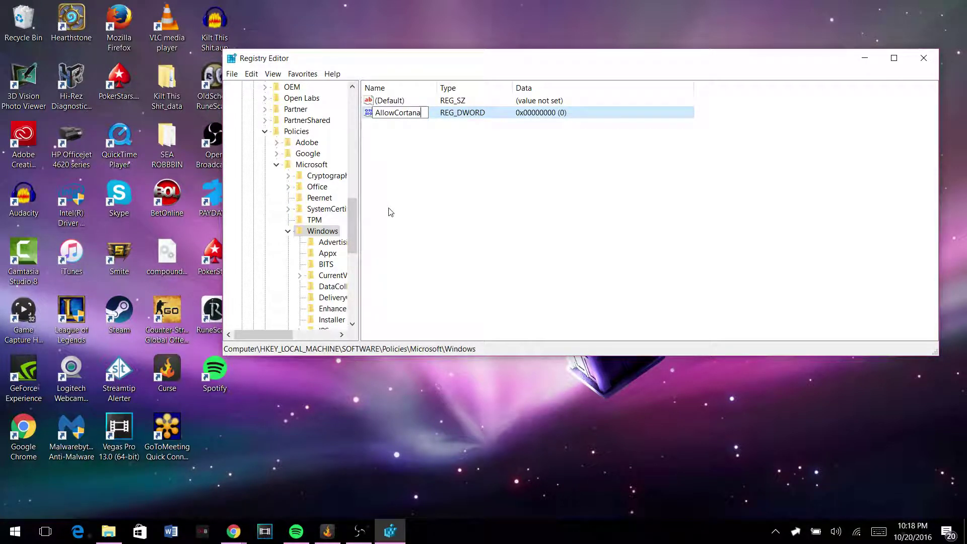
{"action": "key", "text": "Return"}
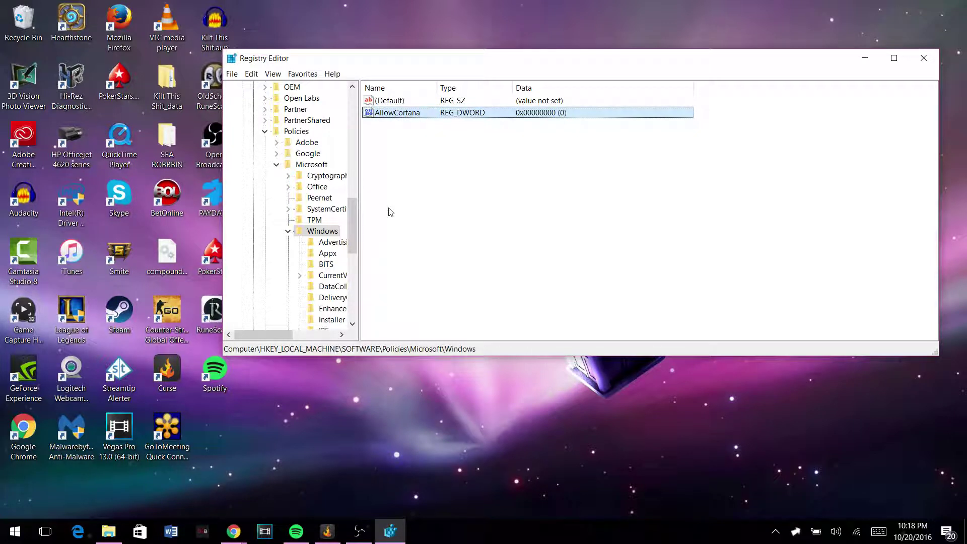
- Modify AllowCortana so its value data is 0 and confirm
{"action": "right_click", "coordinate": [413, 115]}
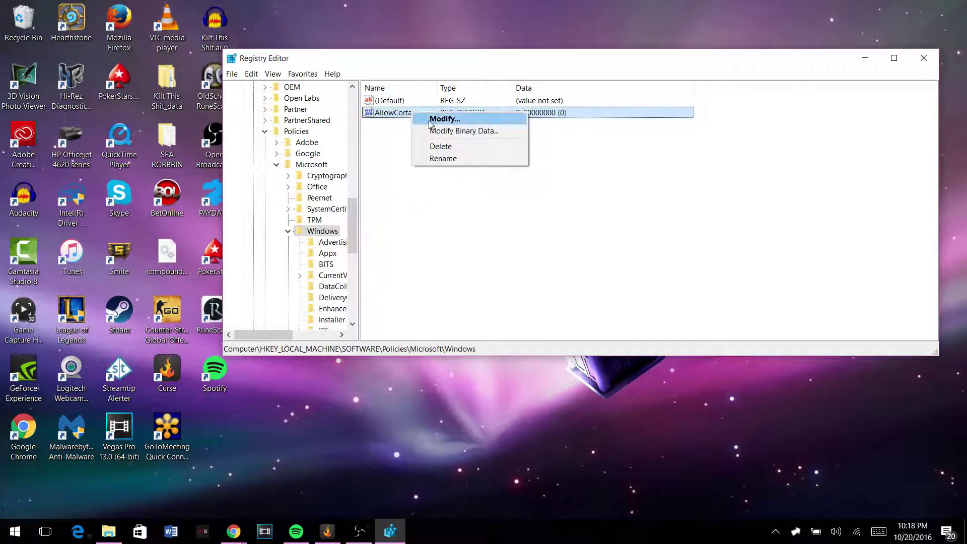
{"action": "left_click", "coordinate": [456, 118]}
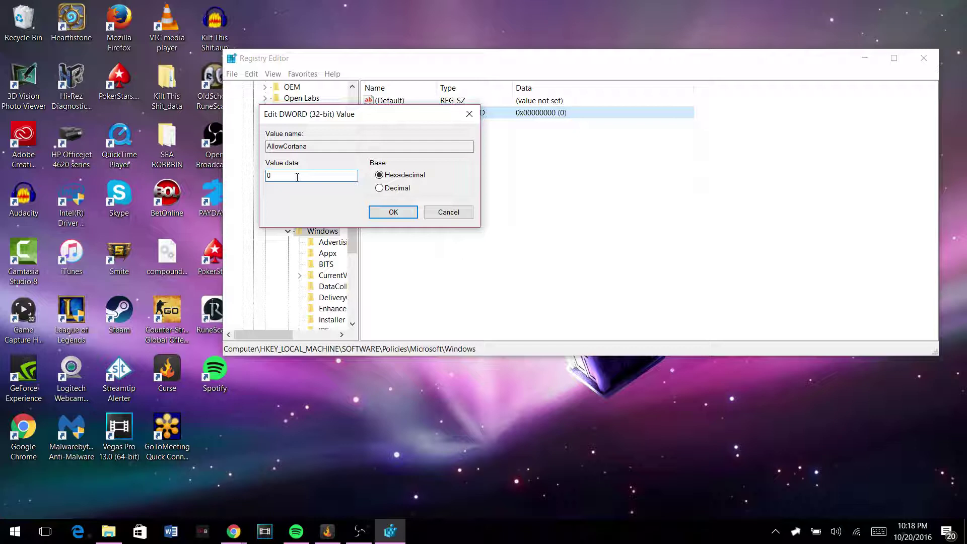
{"action": "left_click_drag", "start_coordinate": [279, 175], "coordinate": [226, 177]}
{"action": "type", "text": "0"}
{"action": "left_click_drag", "start_coordinate": [309, 177], "coordinate": [269, 175]}
{"action": "left_click", "coordinate": [390, 214]}
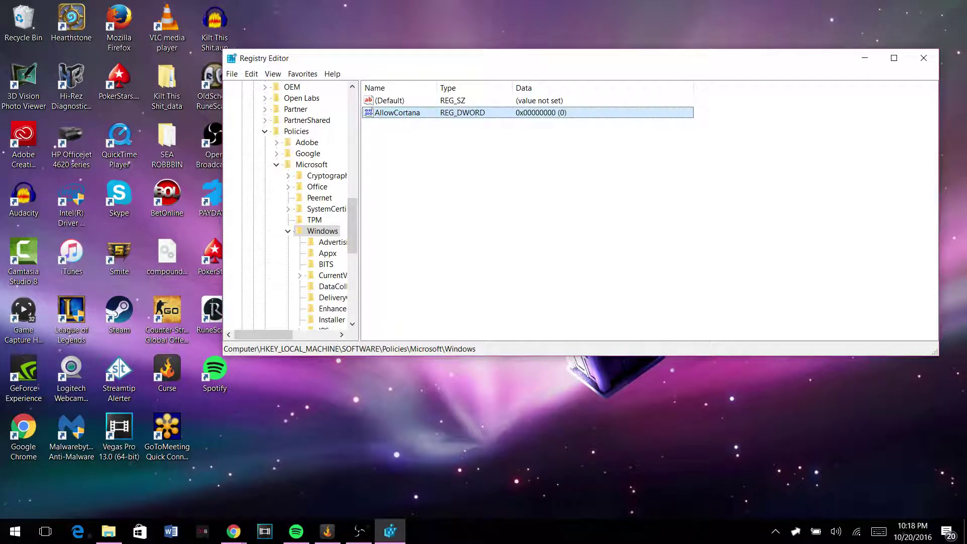
- Close the Registry Editor window with its title-bar X
{"action": "left_click", "coordinate": [922, 61]}
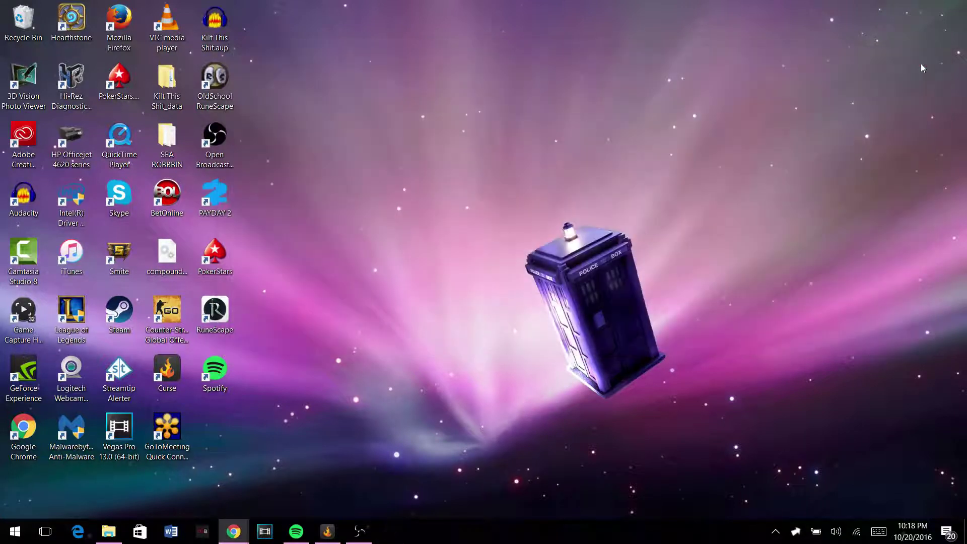